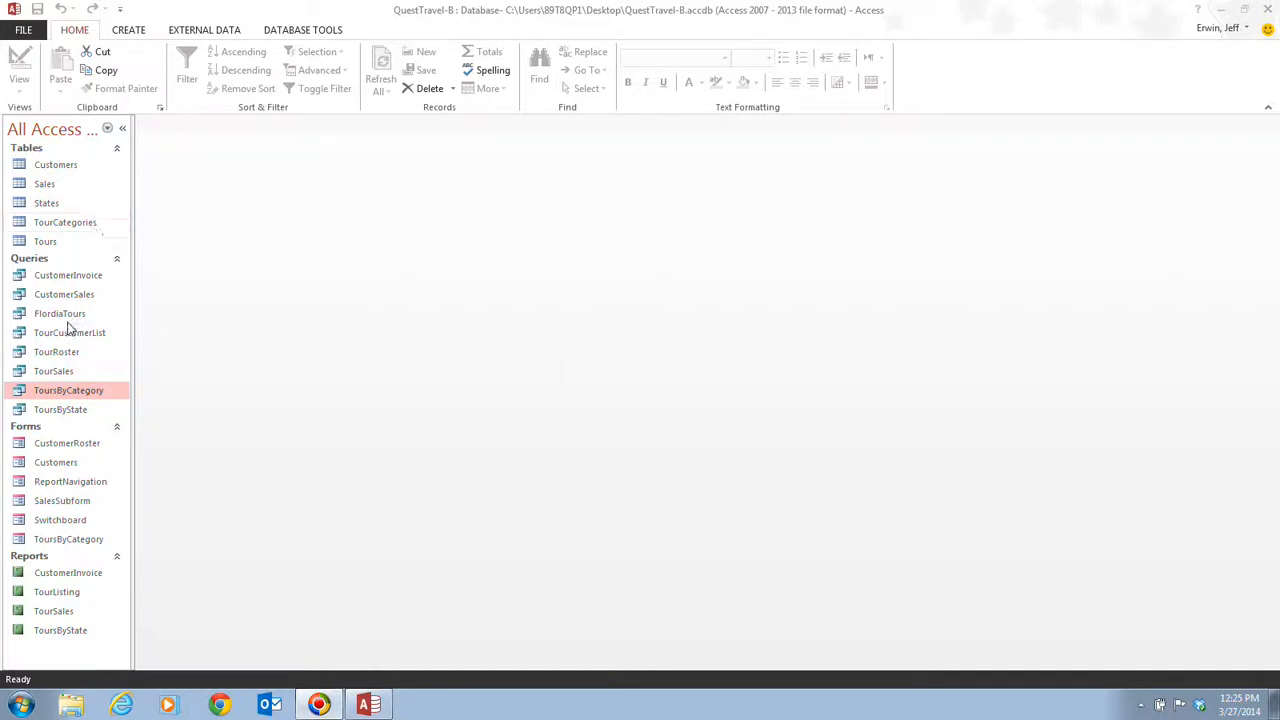
# Open the ToursByCategory query in Design view and add the Duration field from Tours after the Price column
pyautogui.doubleClick(98, 388)
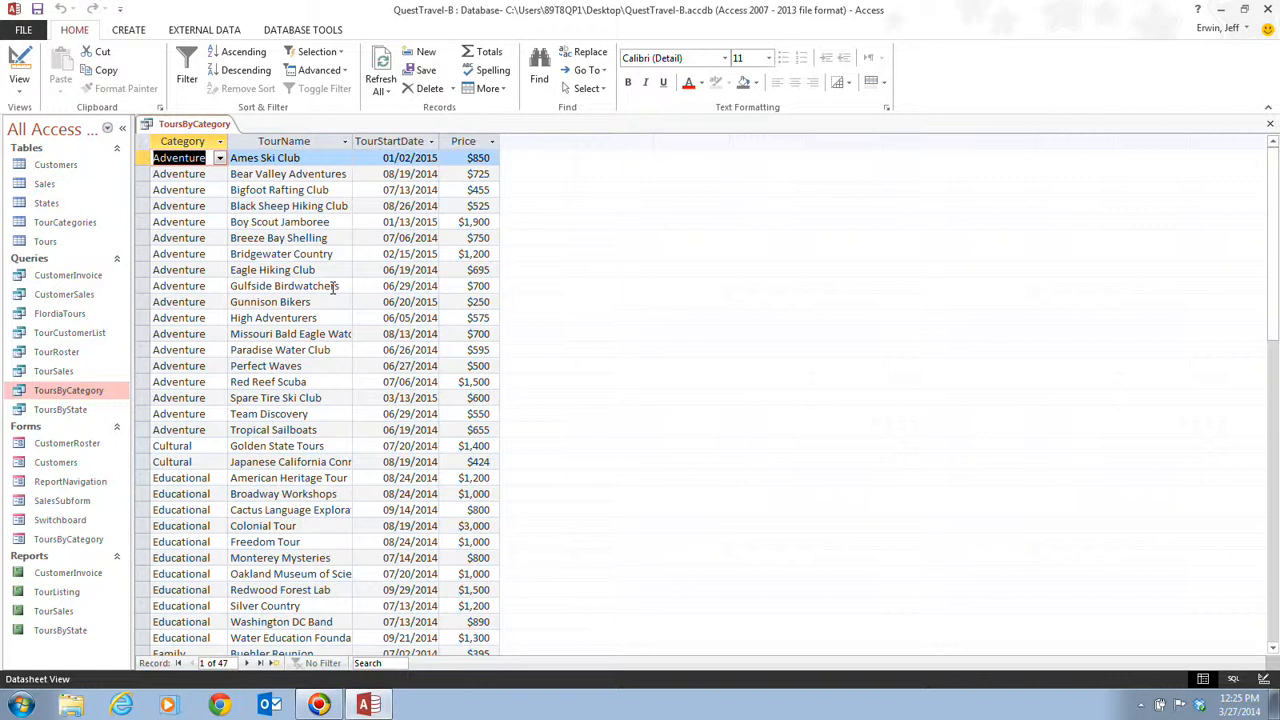
pyautogui.click(19, 60)
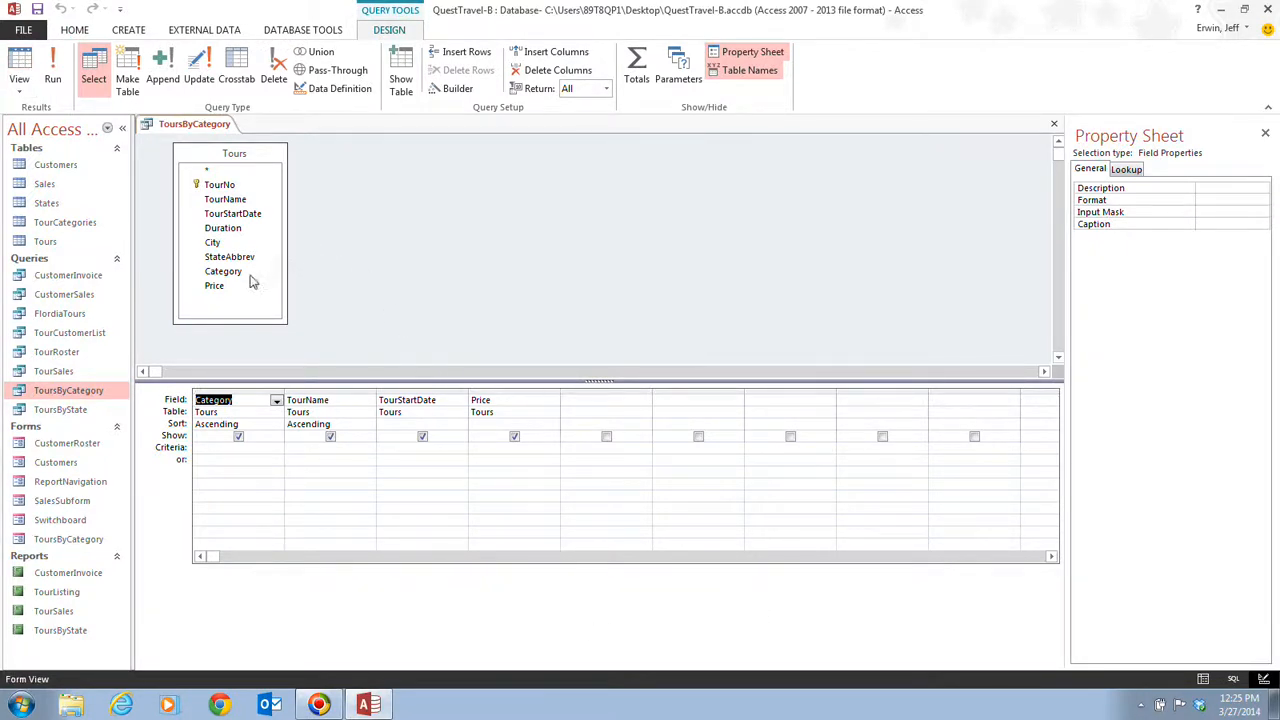
pyautogui.doubleClick(238, 229)
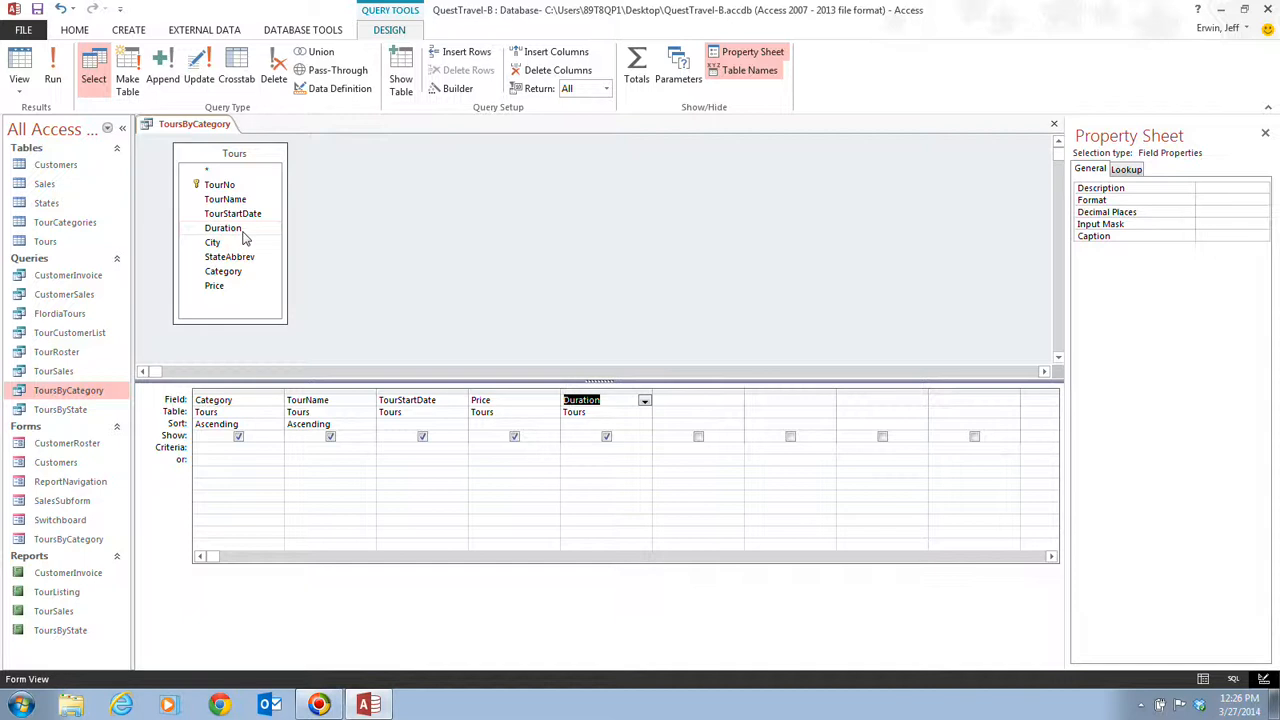
pyautogui.click(599, 388)
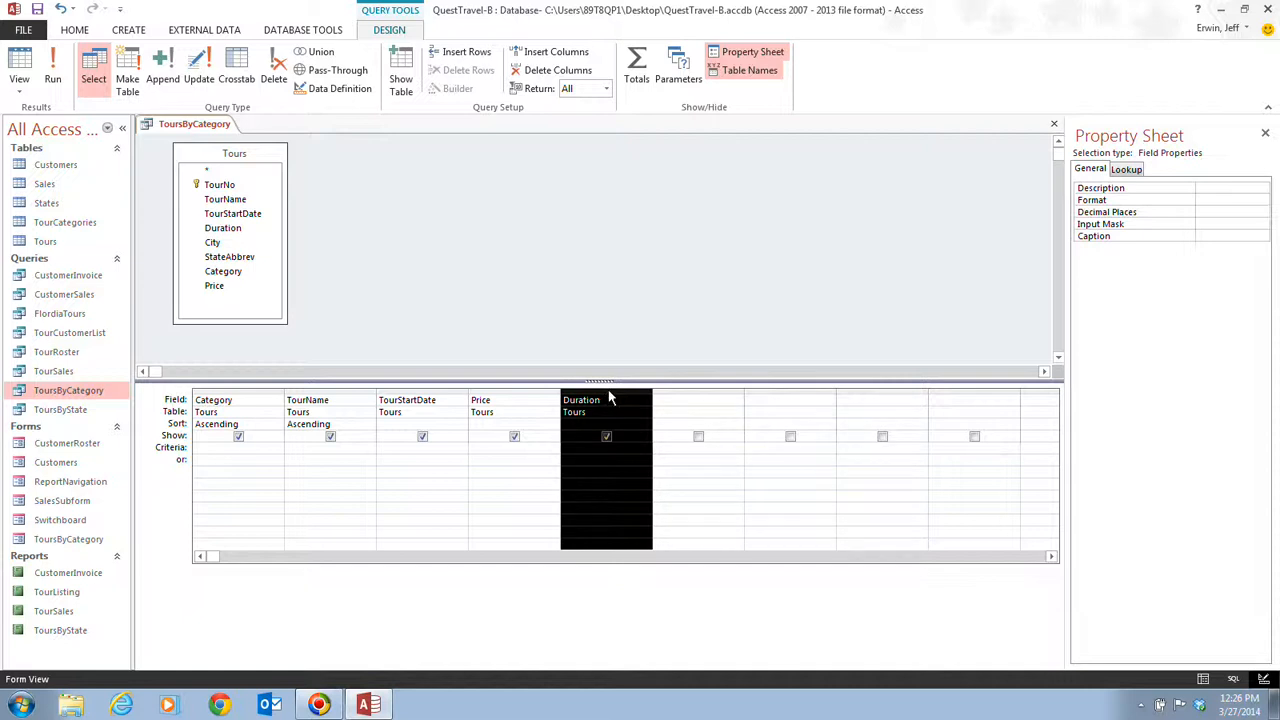
pyautogui.moveTo(610, 400); pyautogui.dragTo(588, 415)
pyautogui.click(727, 466)
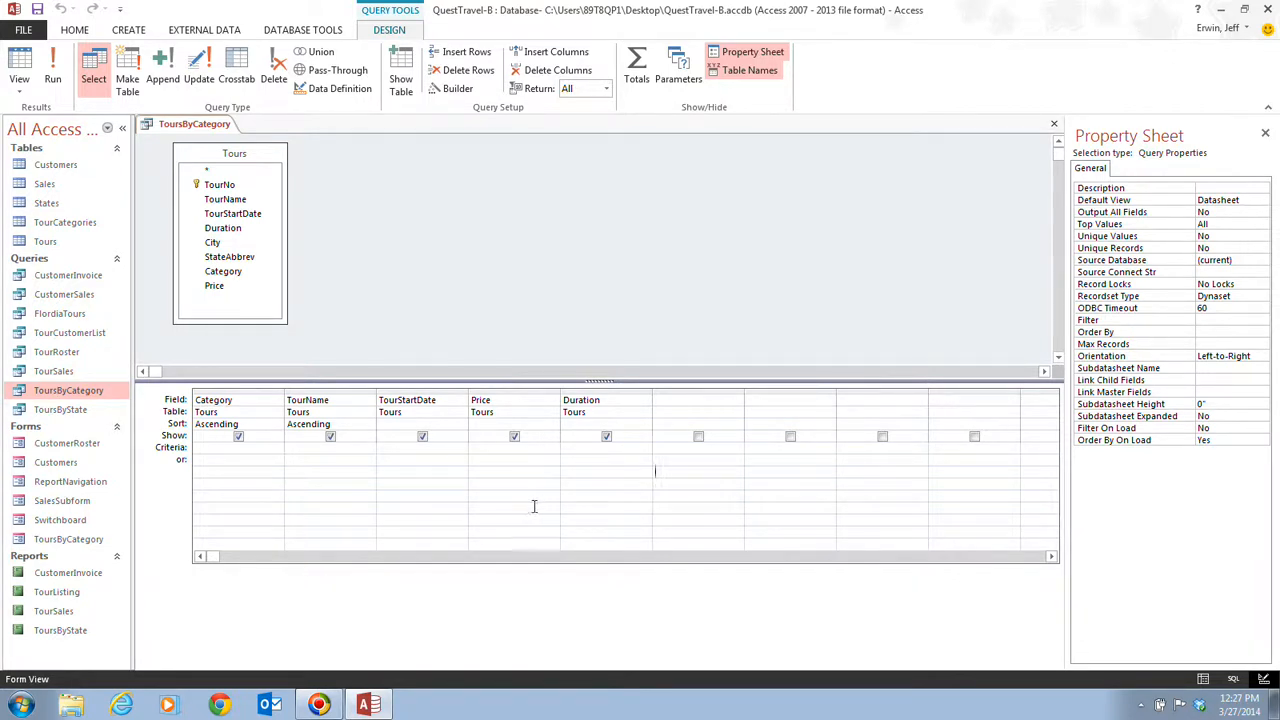
# Remove the sort order from the Category and TourName fields in the query design
pyautogui.click(233, 424)
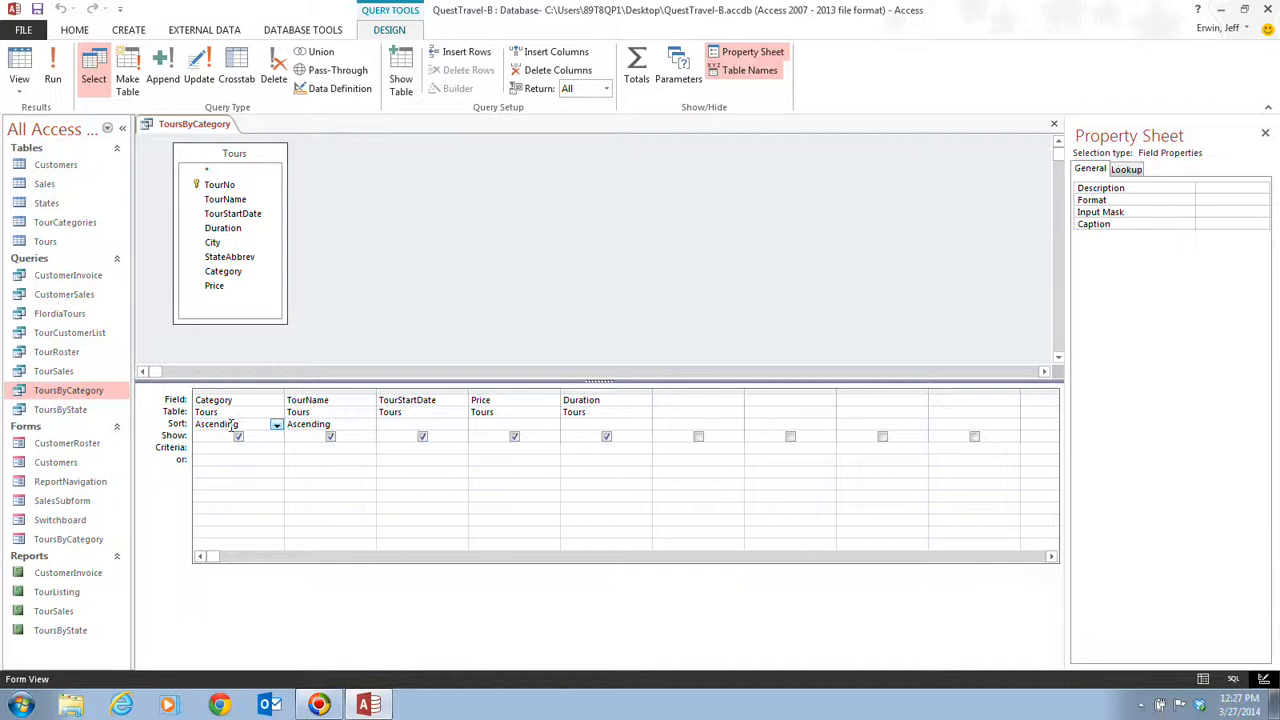
pyautogui.click(276, 425)
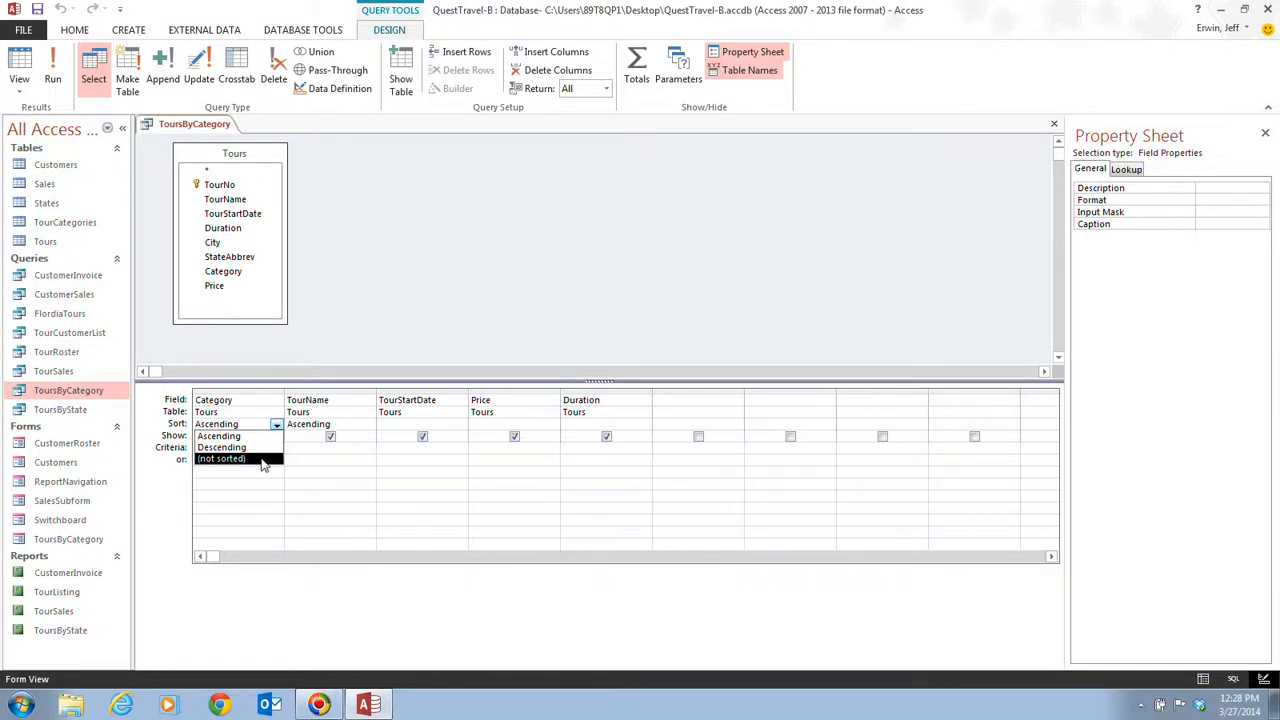
pyautogui.click(263, 460)
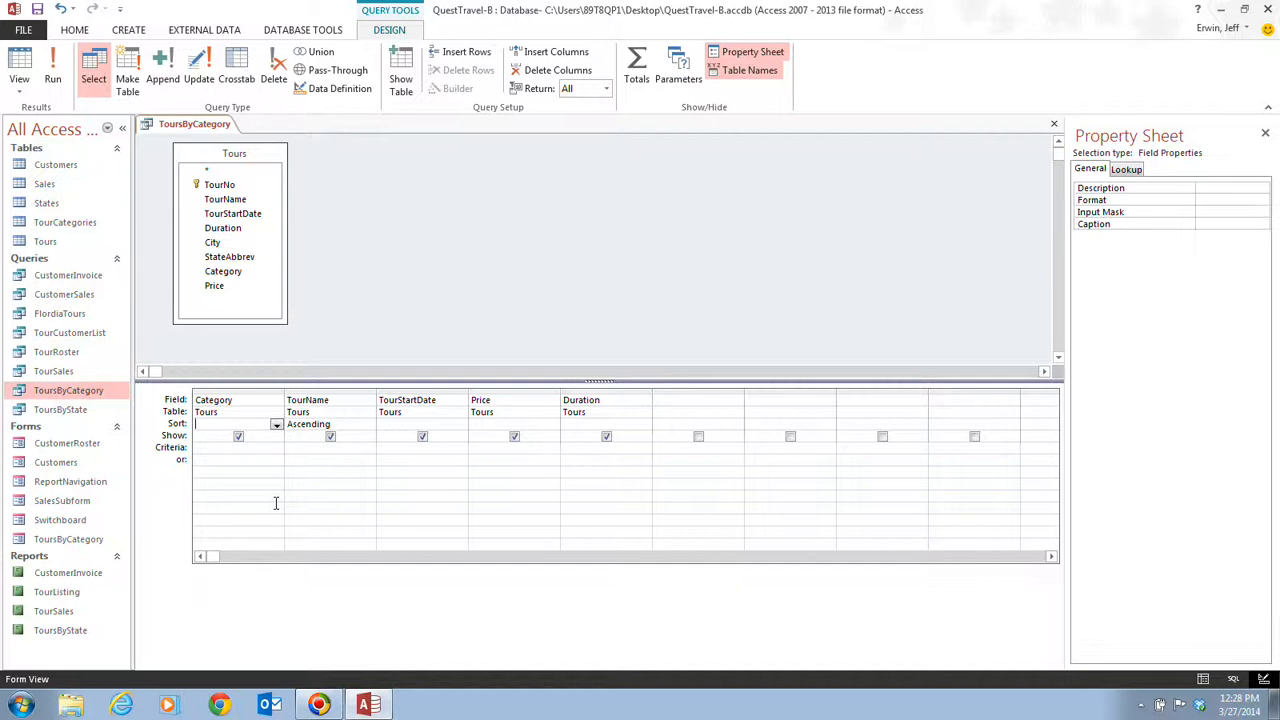
pyautogui.click(356, 425)
pyautogui.click(368, 430)
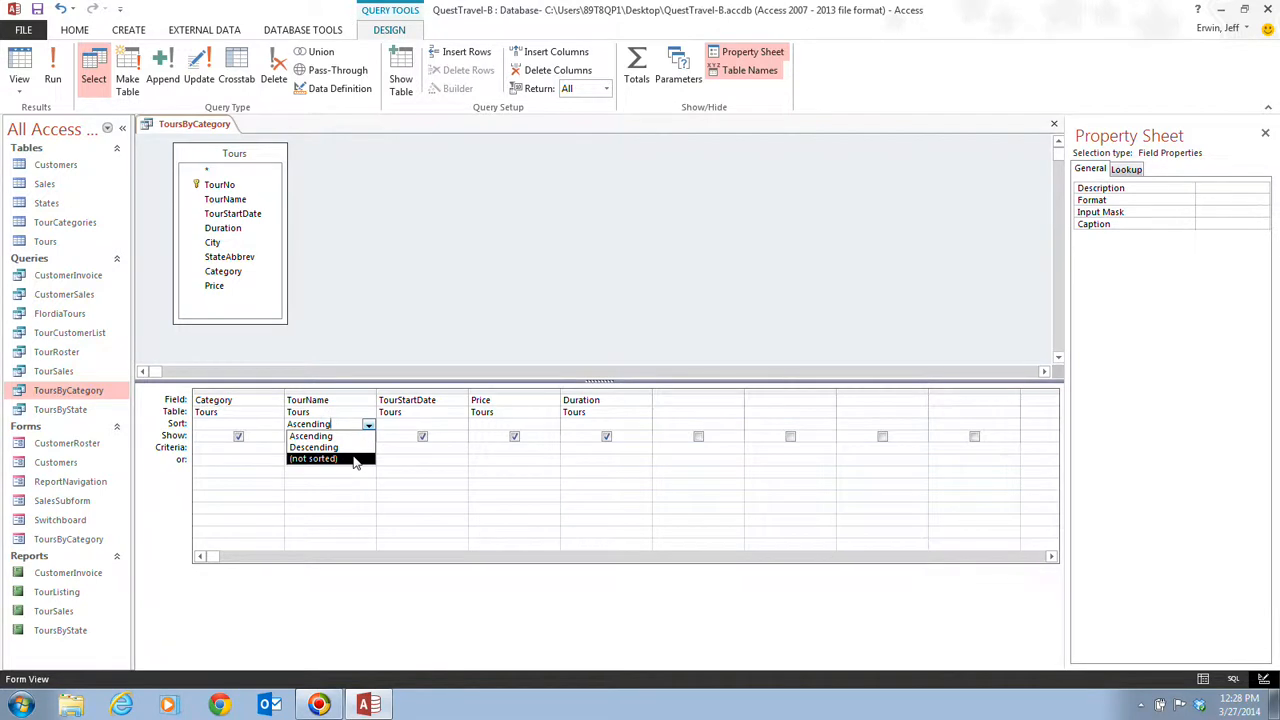
pyautogui.click(354, 459)
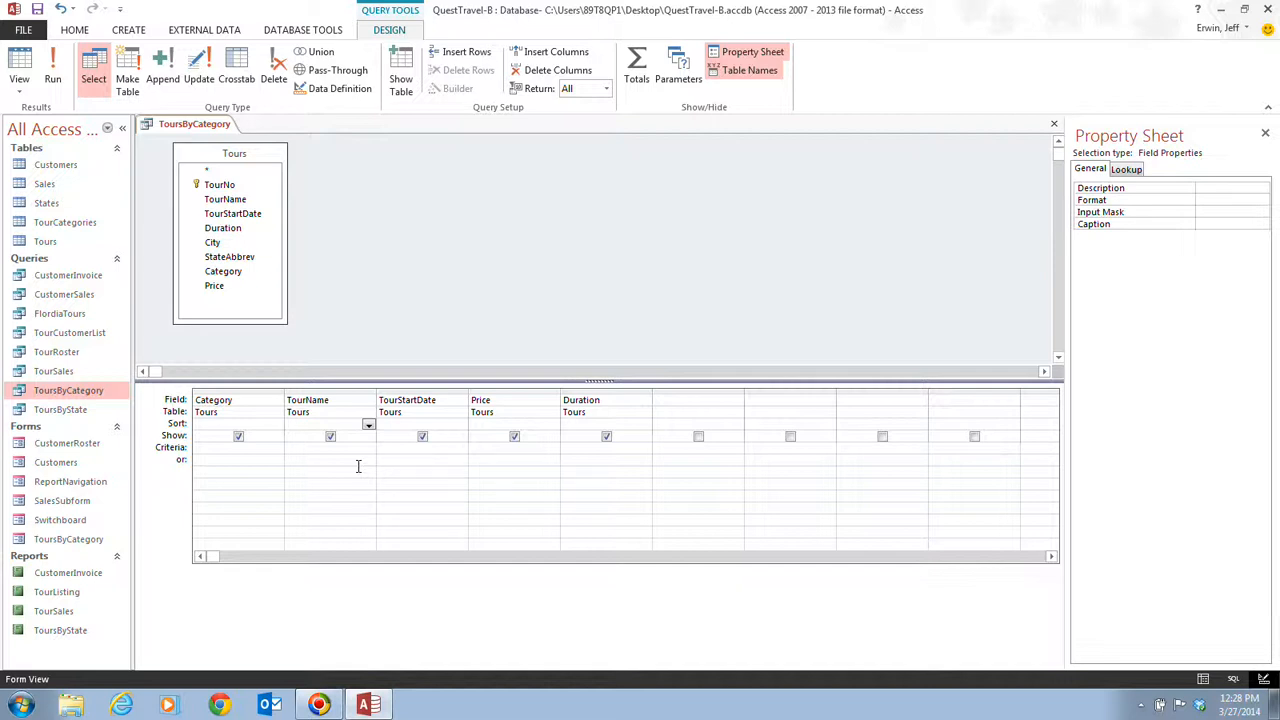
# Sort the query ascending by TourStartDate and Price, and review the records in Datasheet view
pyautogui.doubleClick(400, 423)
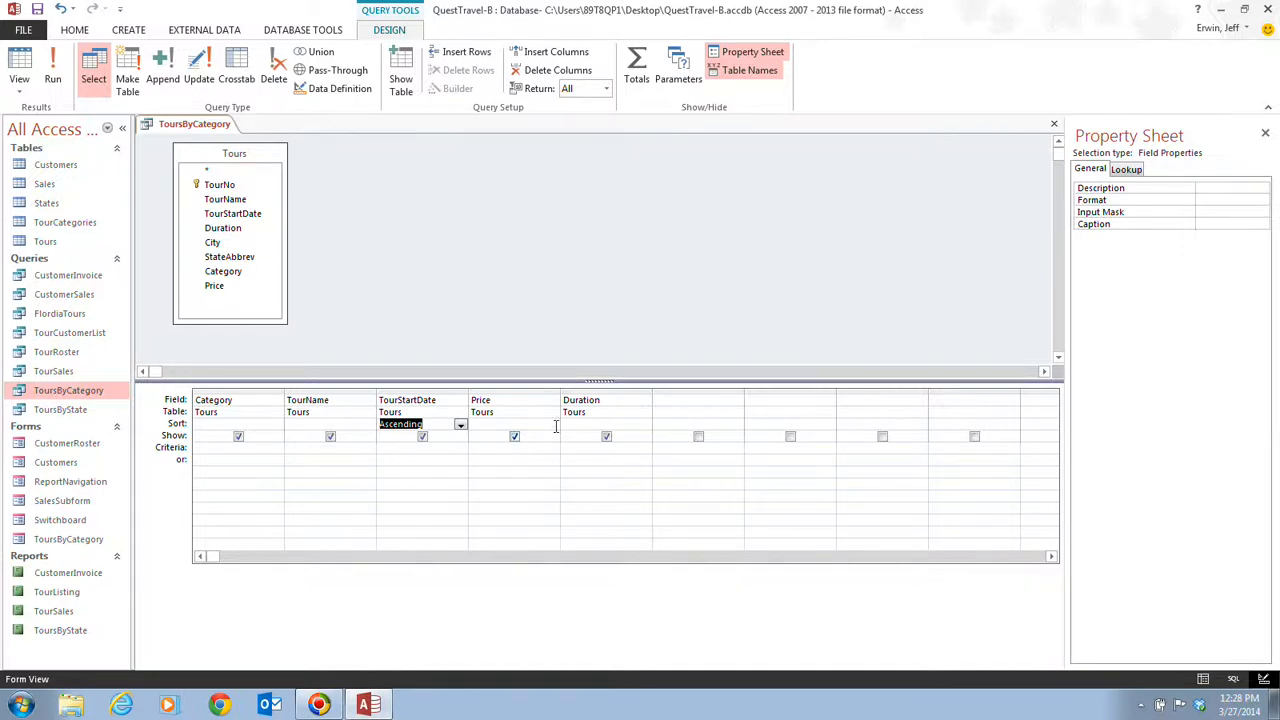
pyautogui.doubleClick(514, 422)
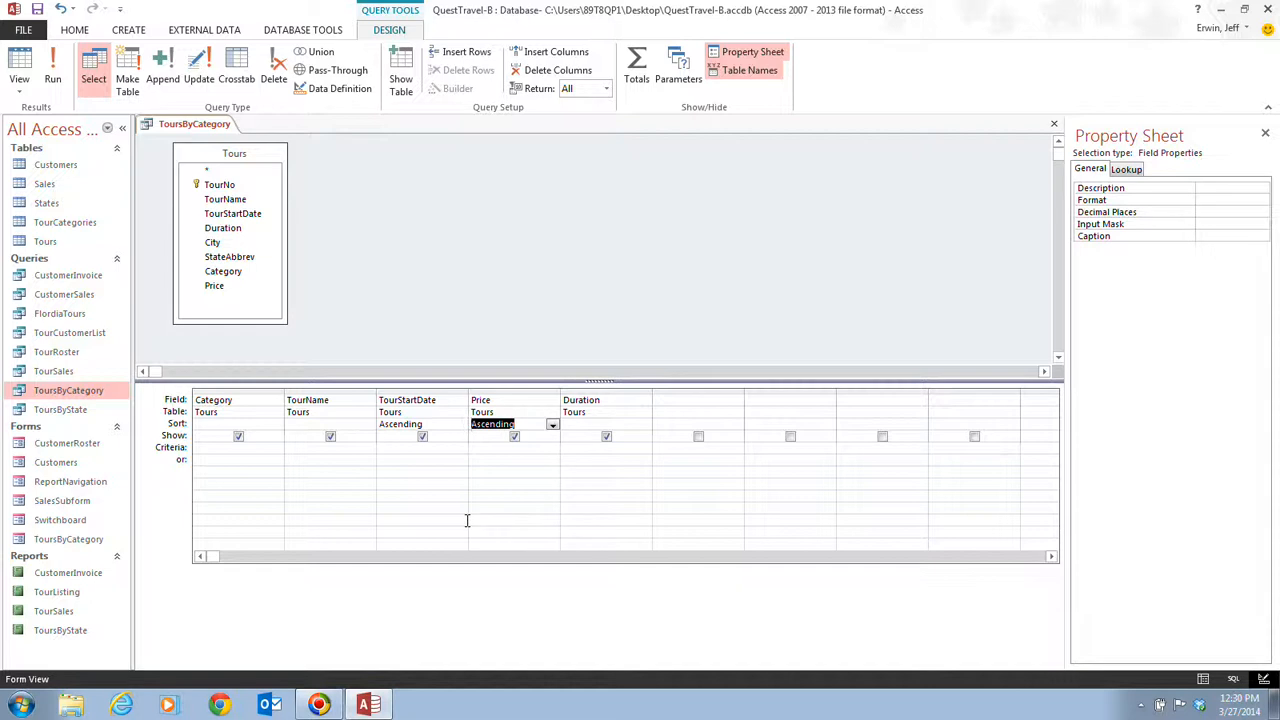
pyautogui.click(20, 68)
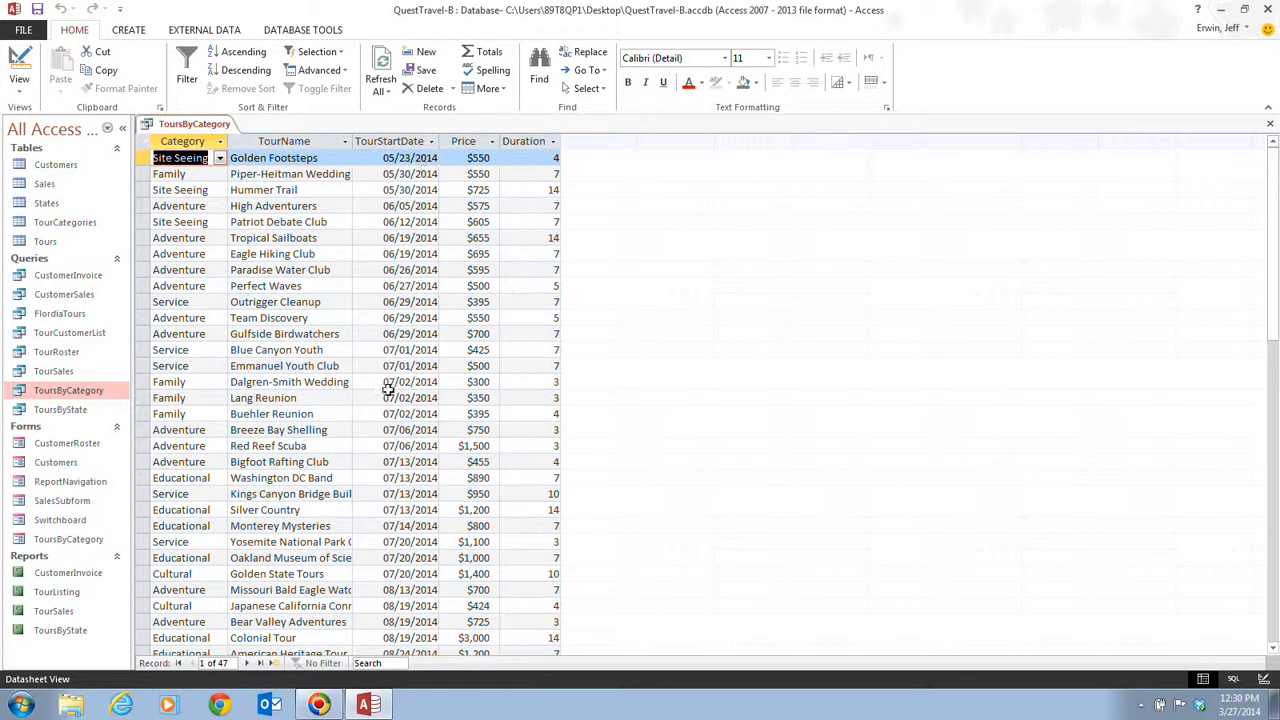
pyautogui.scroll(-7, 389, 414)
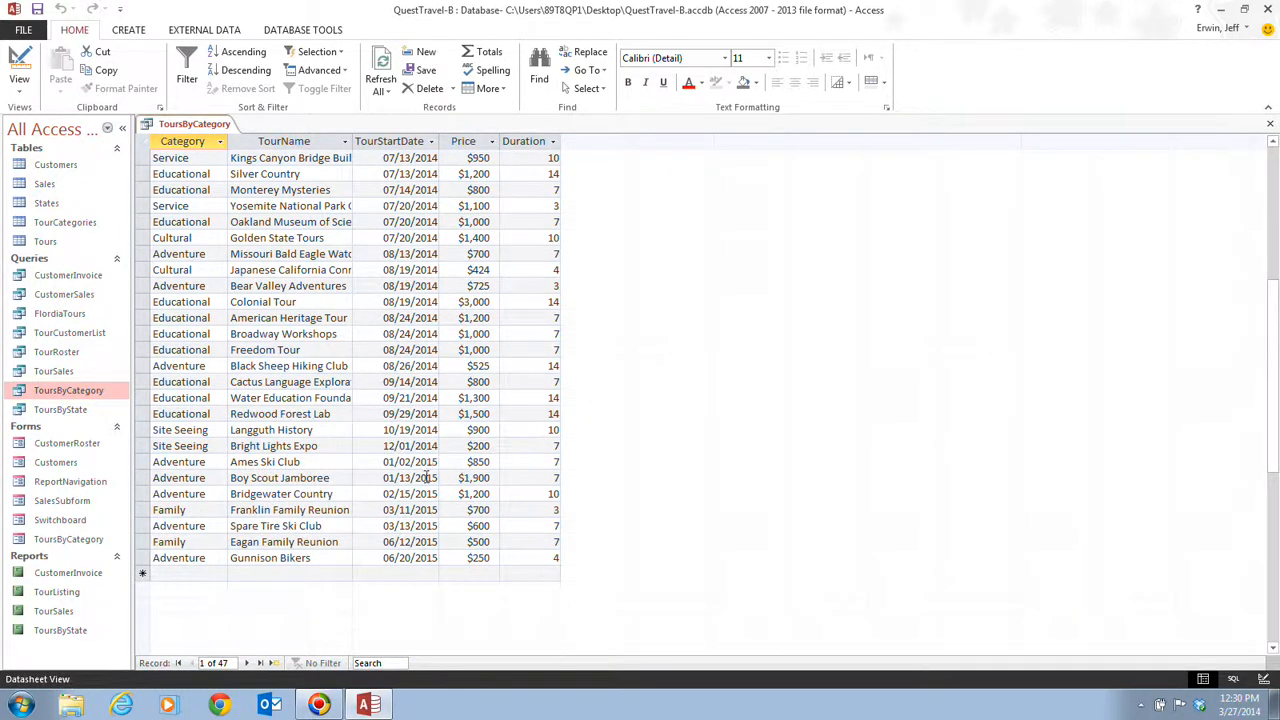
pyautogui.scroll(7, 400, 520)
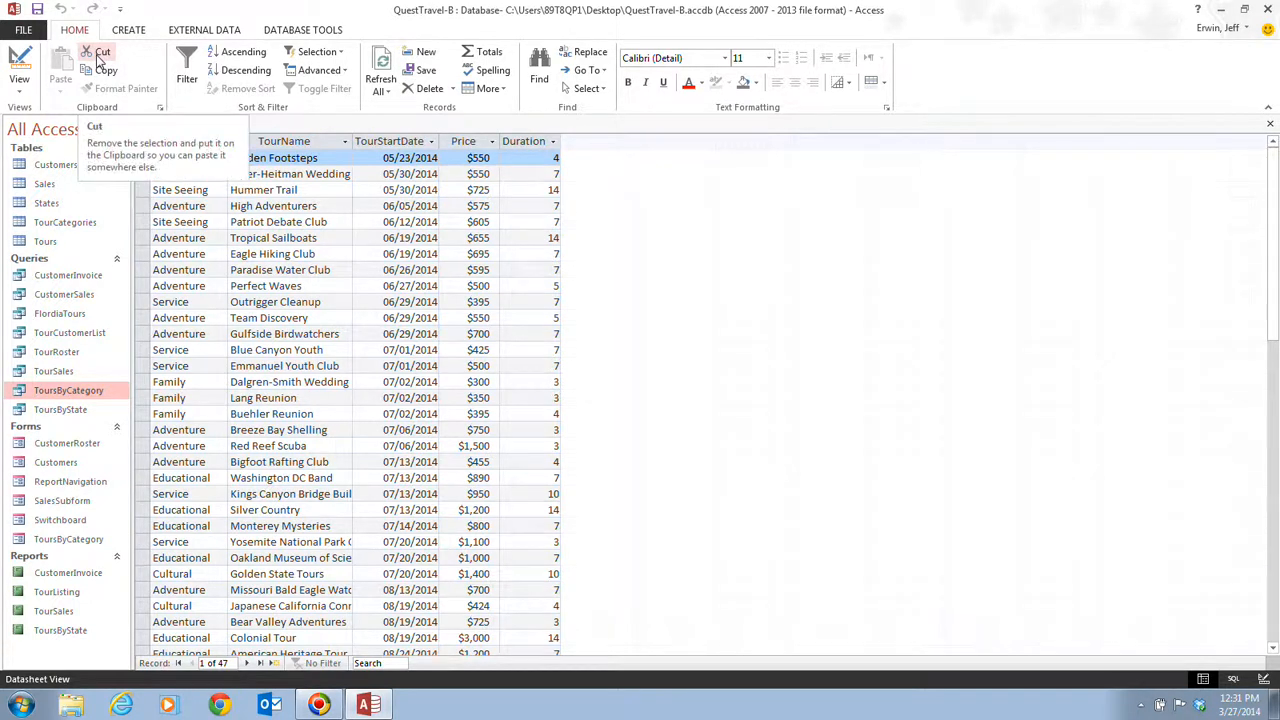
# Replace all occurrences of "Site Seeing" with "Cultural" in the Category field, matching the whole field
pyautogui.click(540, 78)
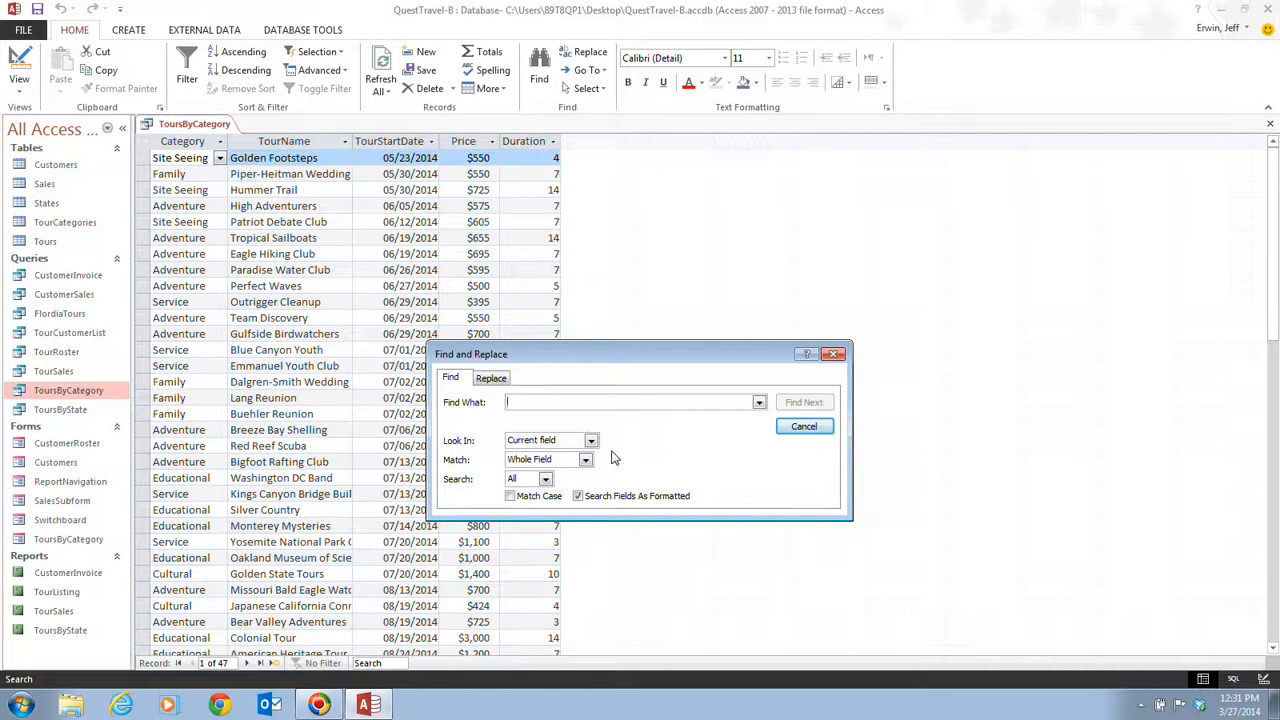
pyautogui.write('Si')
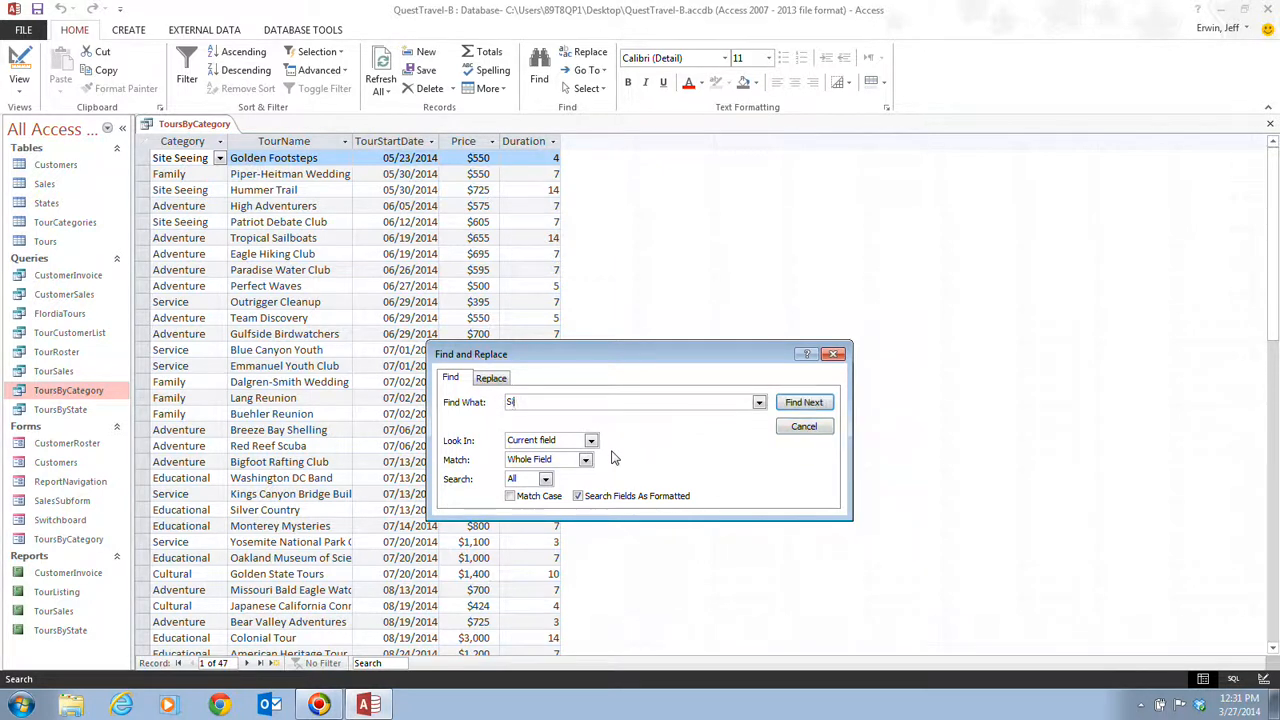
pyautogui.write('te Seeing')
pyautogui.click(491, 380)
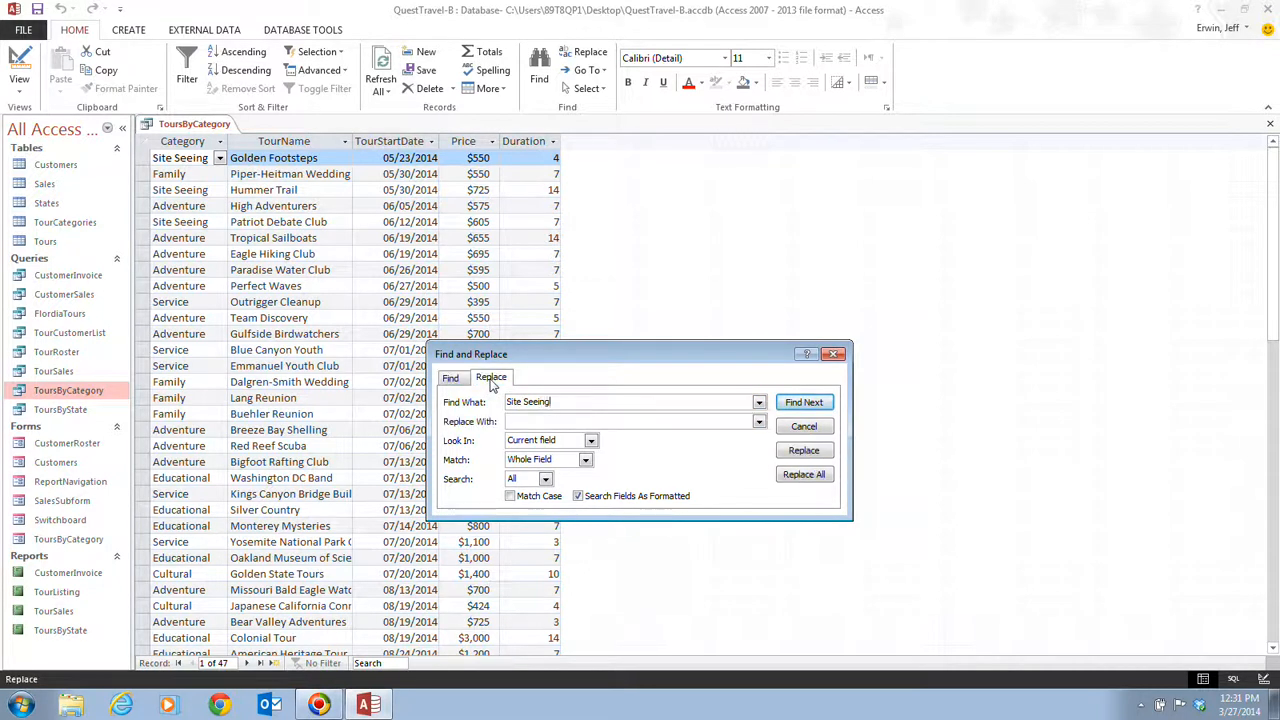
pyautogui.click(547, 421)
pyautogui.write('Cultural')
pyautogui.click(819, 477)
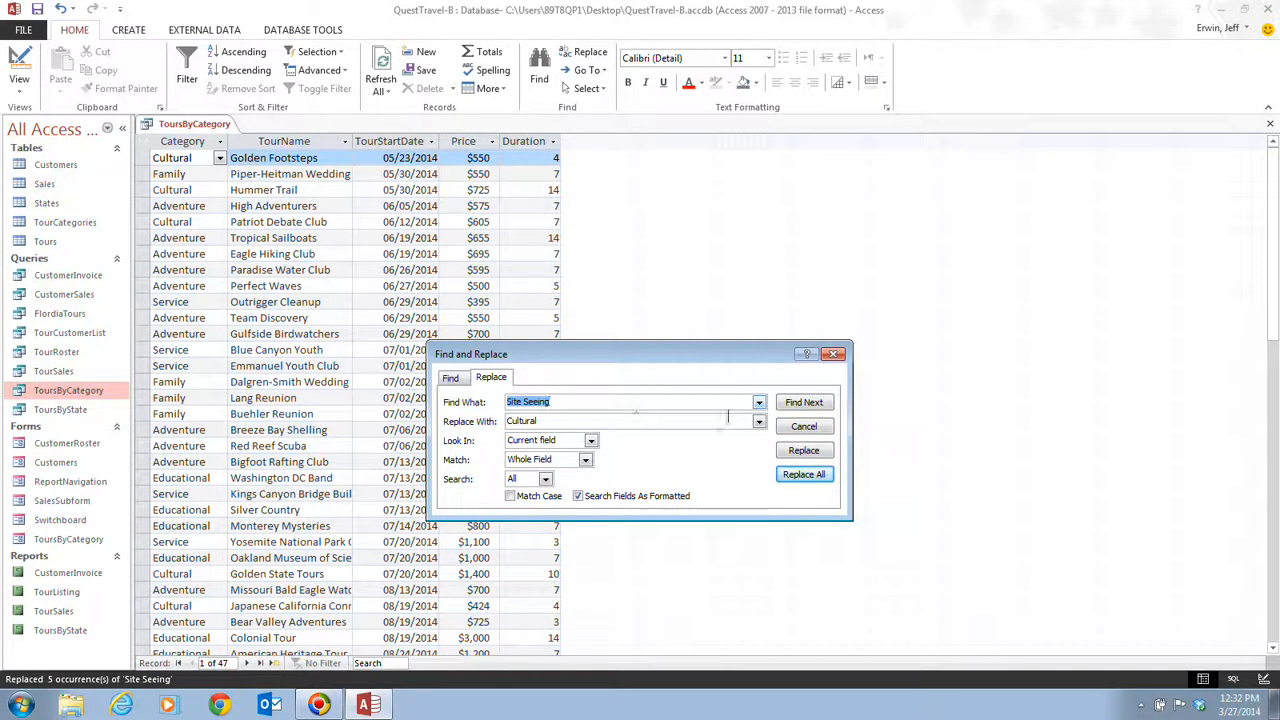
pyautogui.click(805, 429)
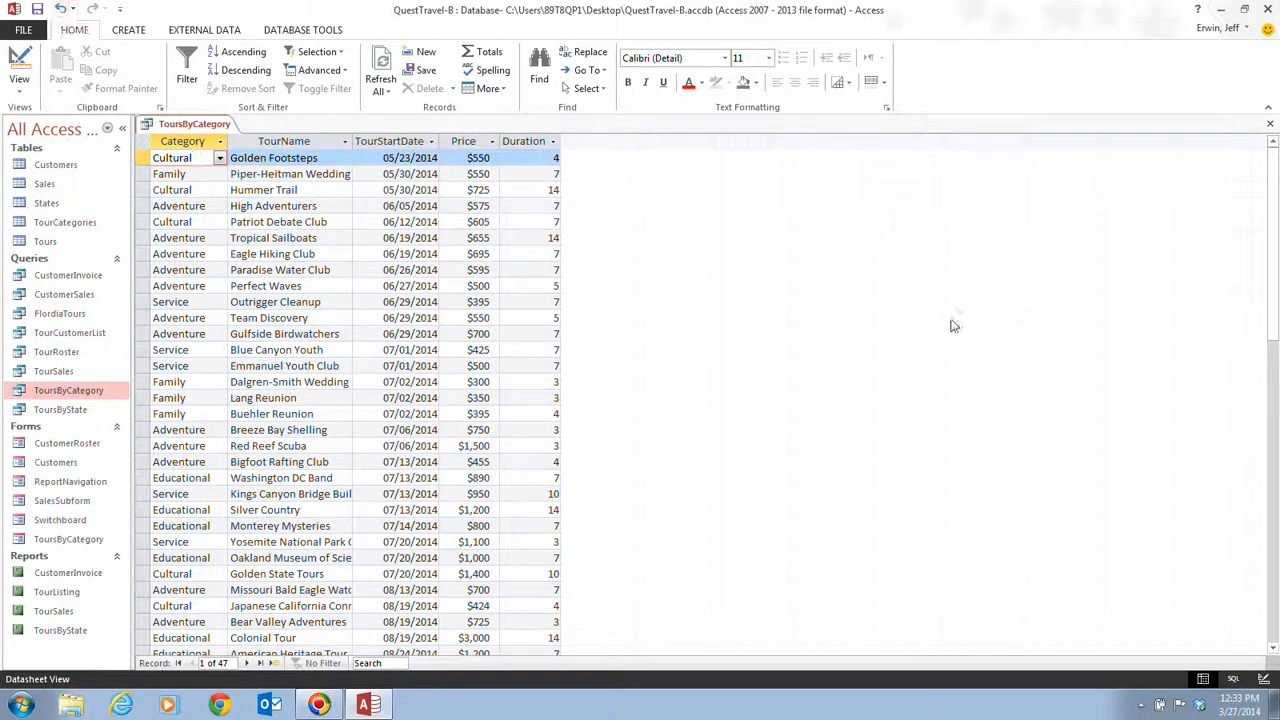
# Look through the updated records and close the ToursByCategory query, saving its design changes
pyautogui.scroll(-3, 780, 417)
pyautogui.scroll(-6, 776, 424)
pyautogui.scroll(9, 776, 424)
pyautogui.rightClick(208, 125)
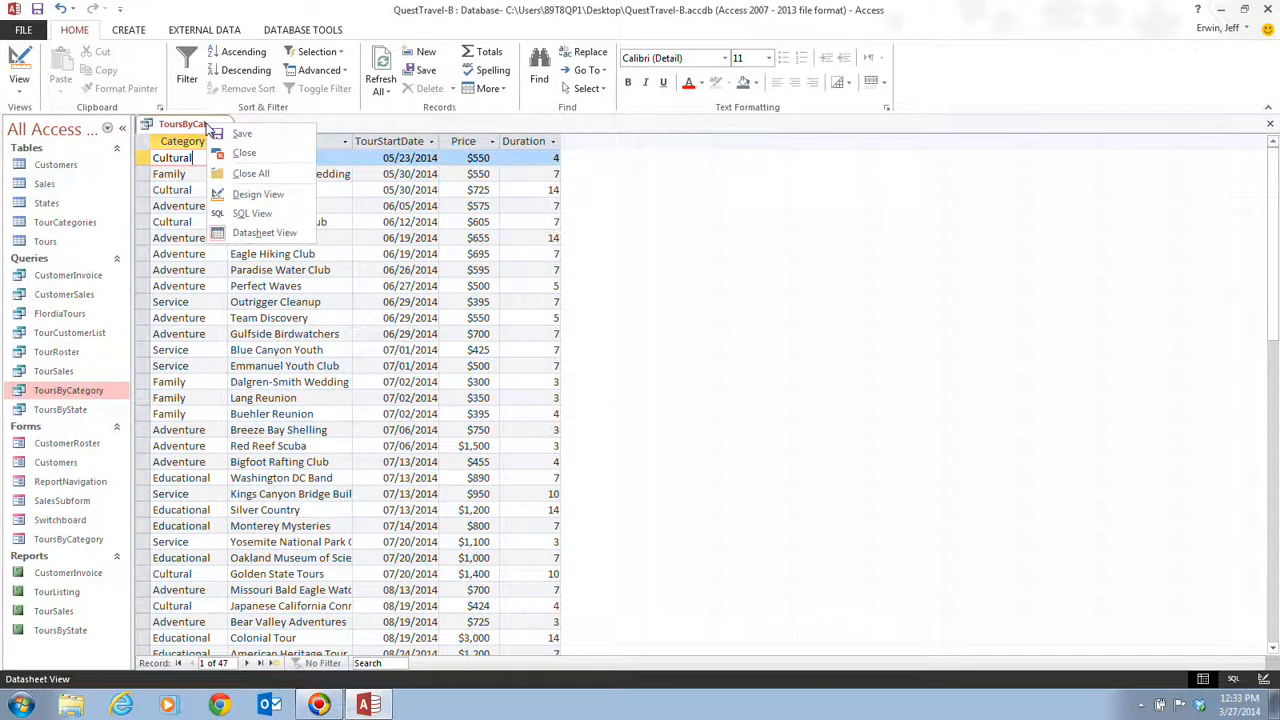
pyautogui.click(246, 153)
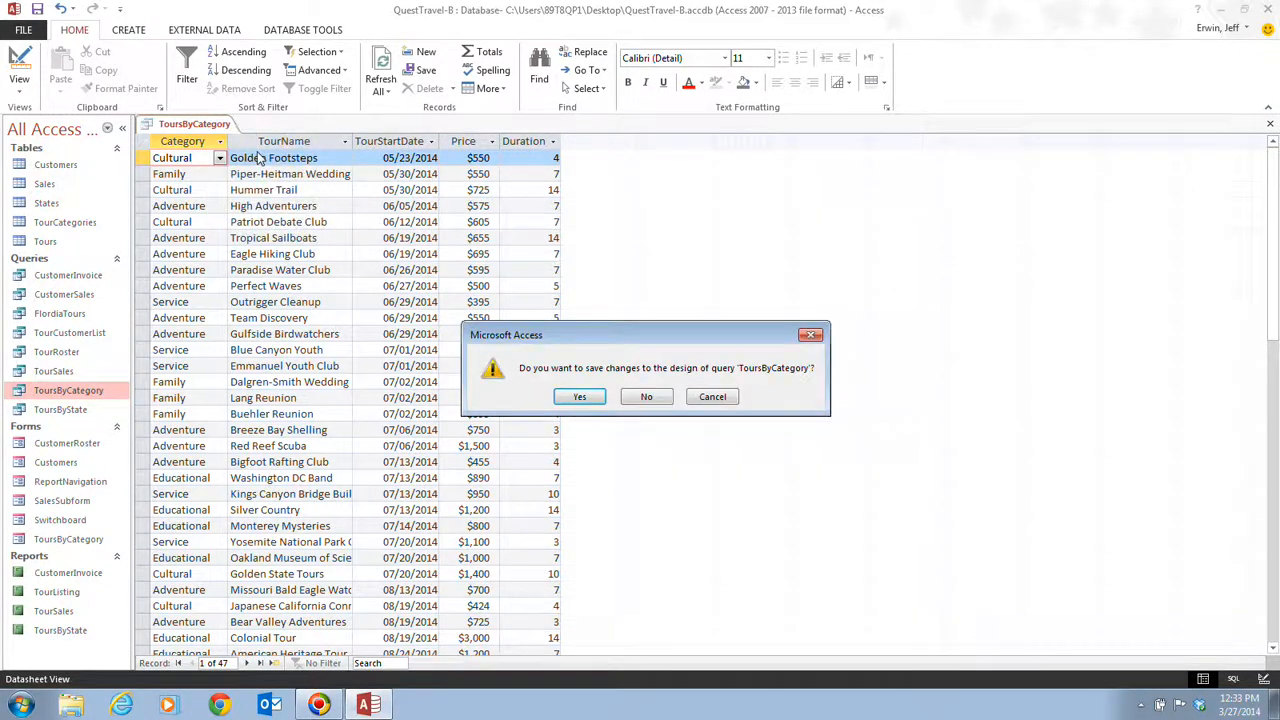
pyautogui.click(583, 397)
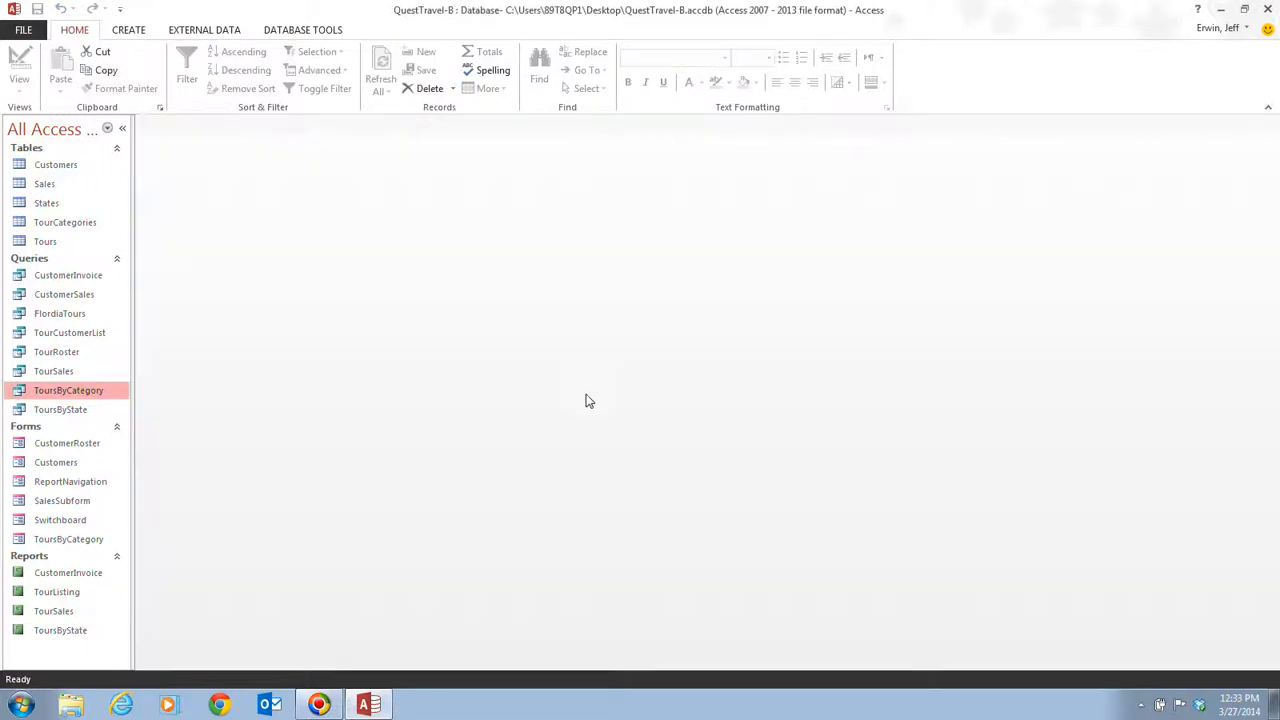